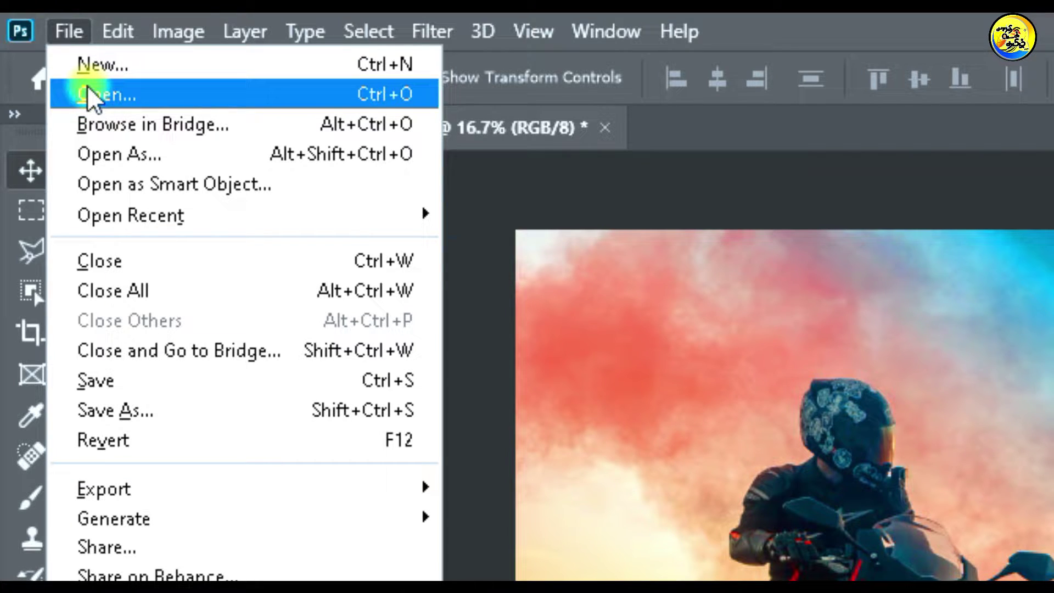
click(88, 95)
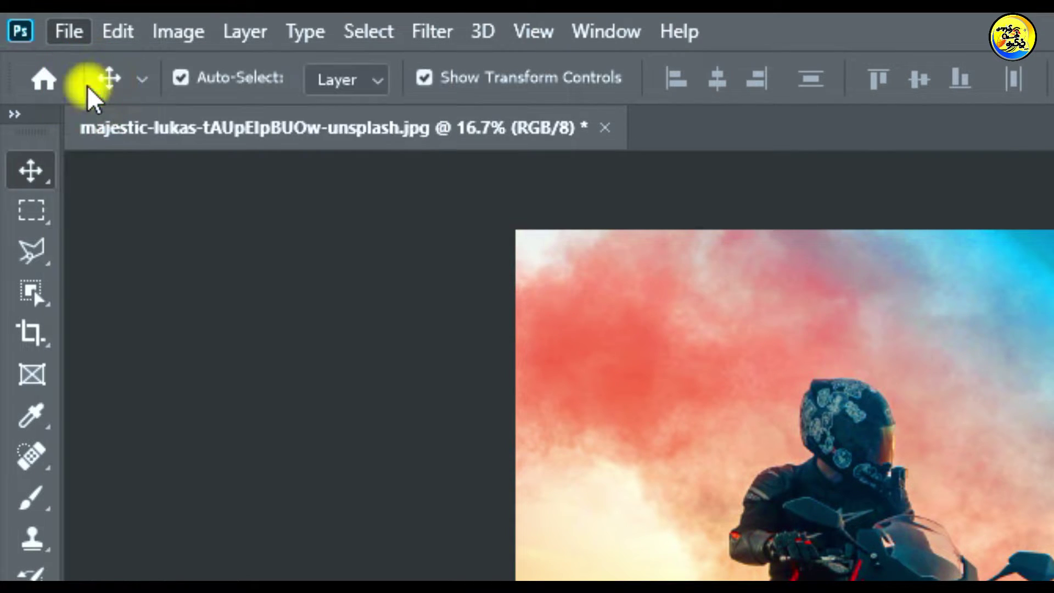
click(86, 83)
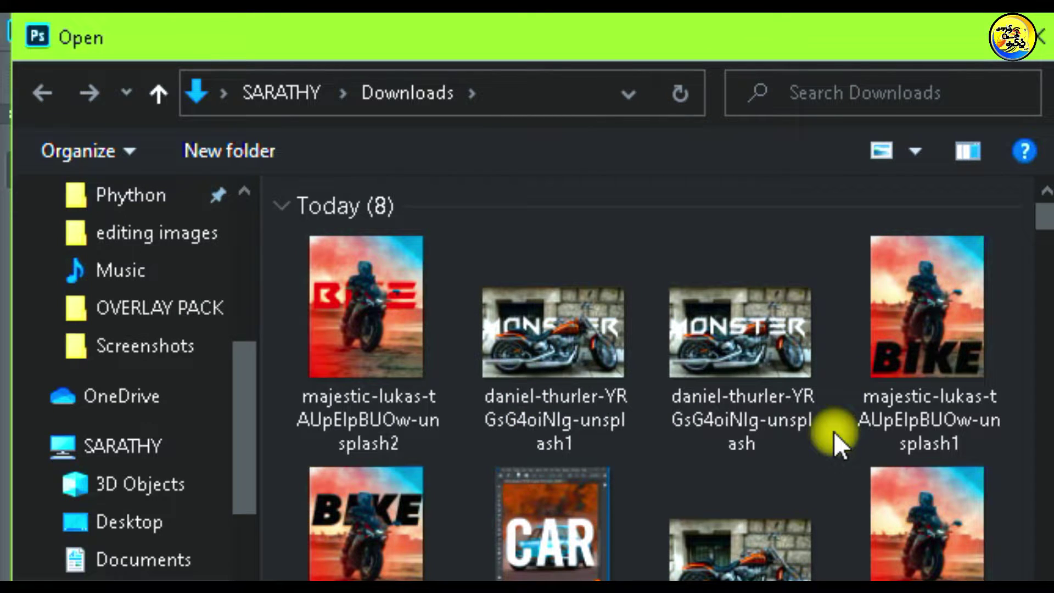
click(1041, 35)
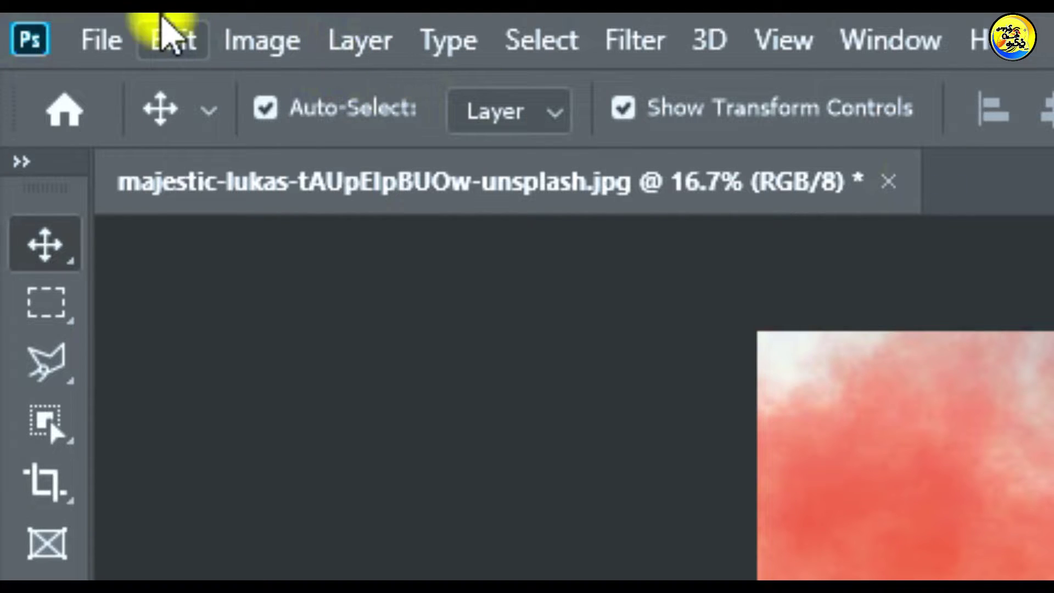
click(108, 33)
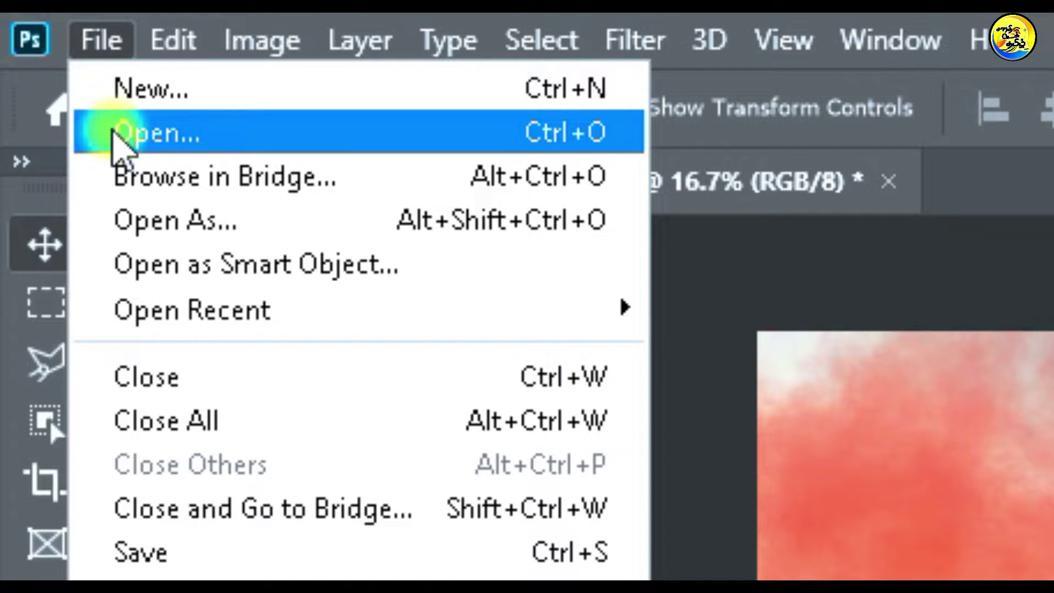
click(629, 189)
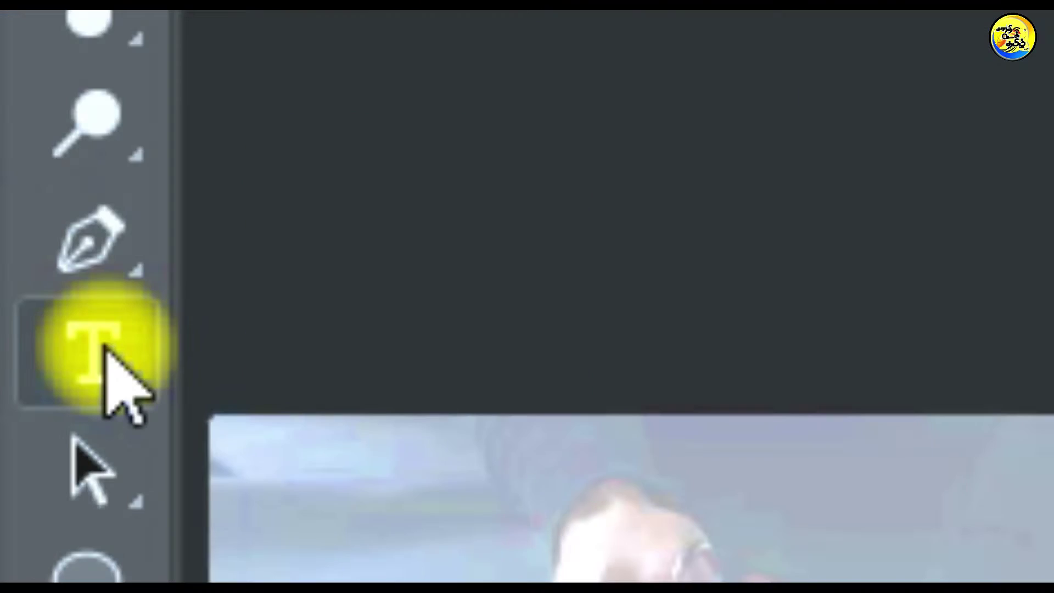
- Add the text "BIKE" in capitals over the motorcycle photo, replacing the placeholder text
click(106, 353)
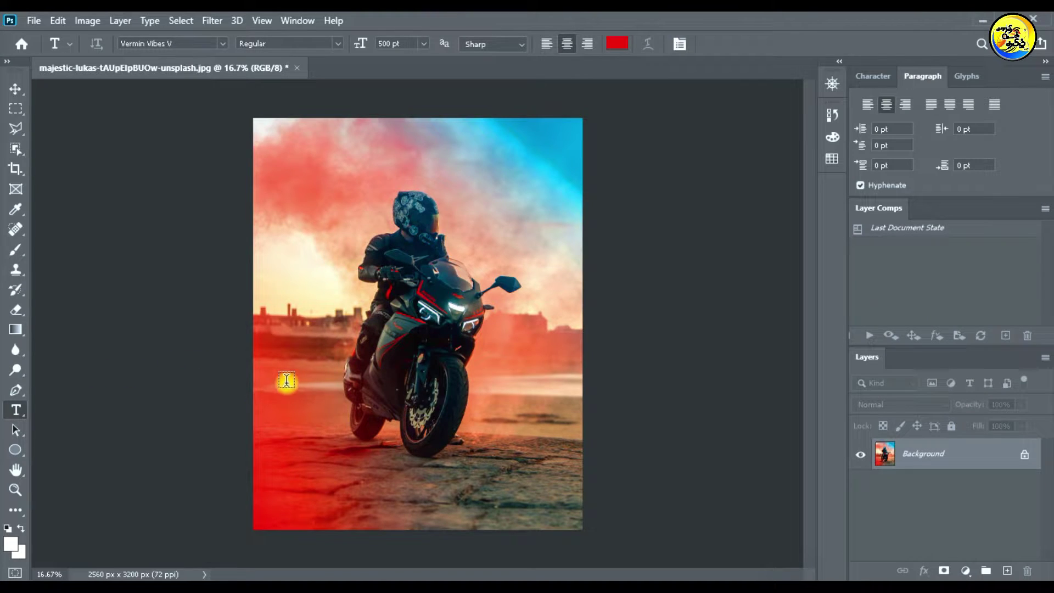
click(298, 351)
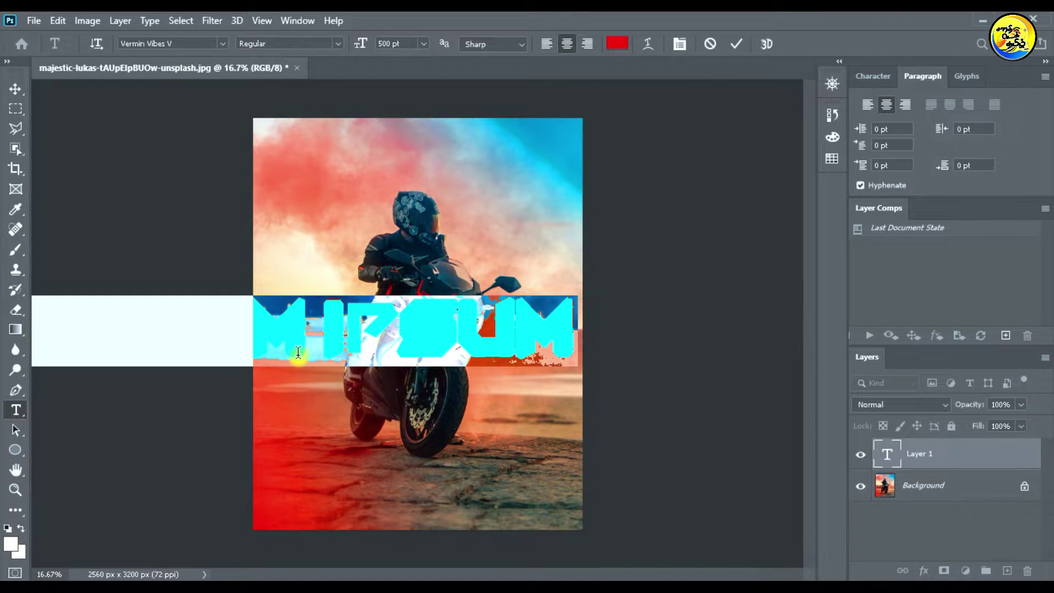
key(BackSpace)
key(Caps_Lock)
text(BIKE)
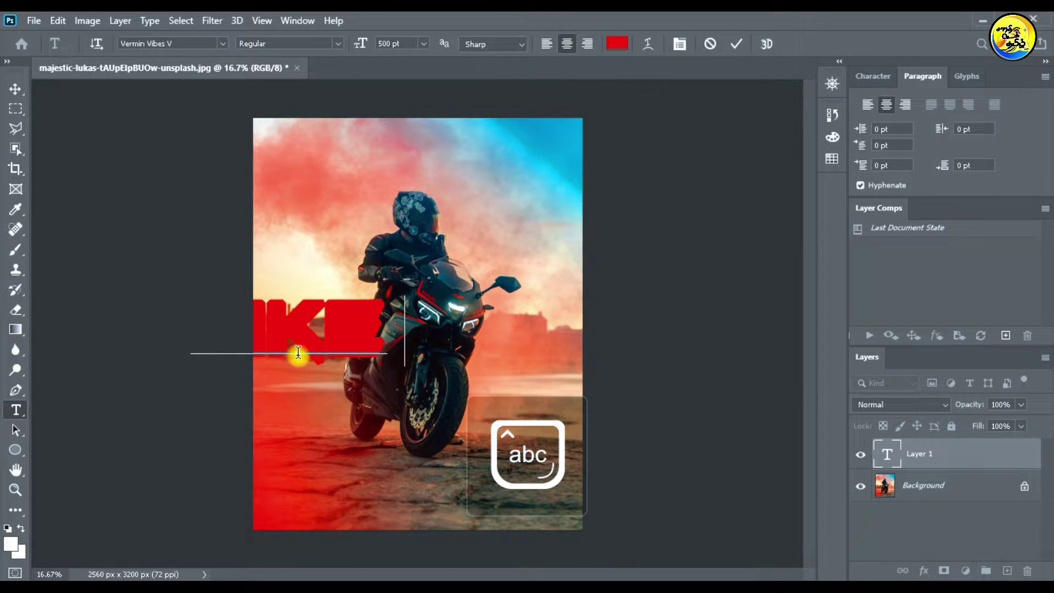
- Move the BIKE text over the motorcycle and enlarge it to span nearly the full width of the photo
click(18, 85)
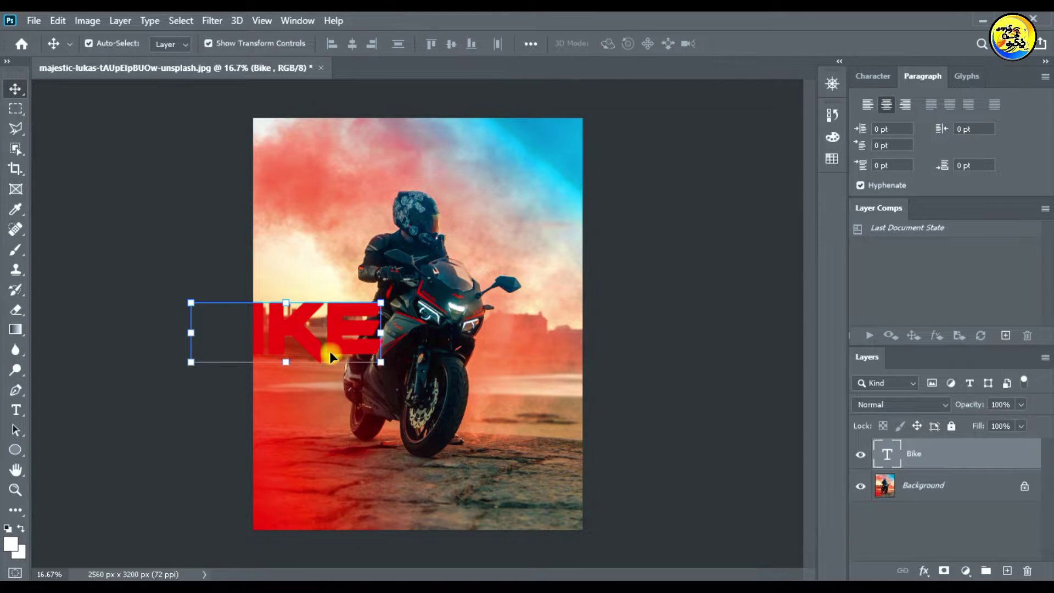
drag(330, 354, 449, 325)
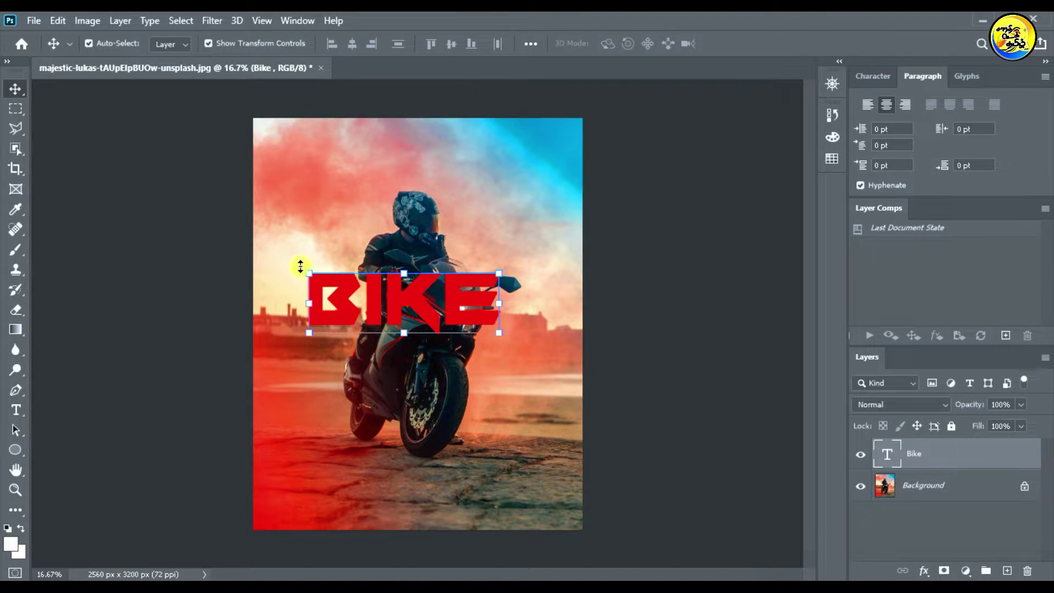
drag(309, 273, 255, 248)
drag(522, 335, 607, 375)
key(Return)
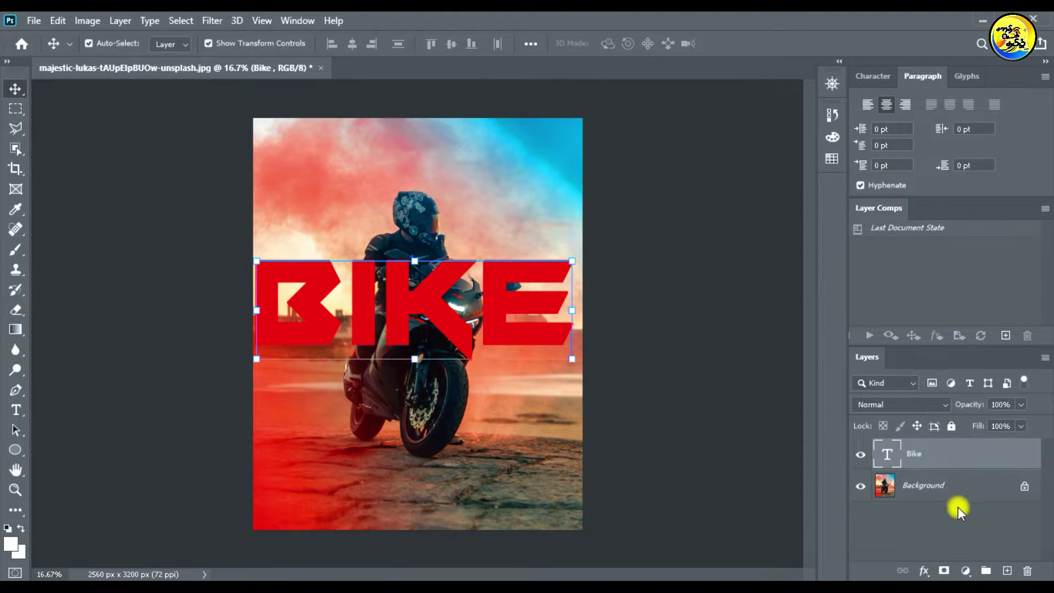
- Select the subject on the Background layer, copy it to a new layer, and place the Bike text layer beneath that copy
click(947, 489)
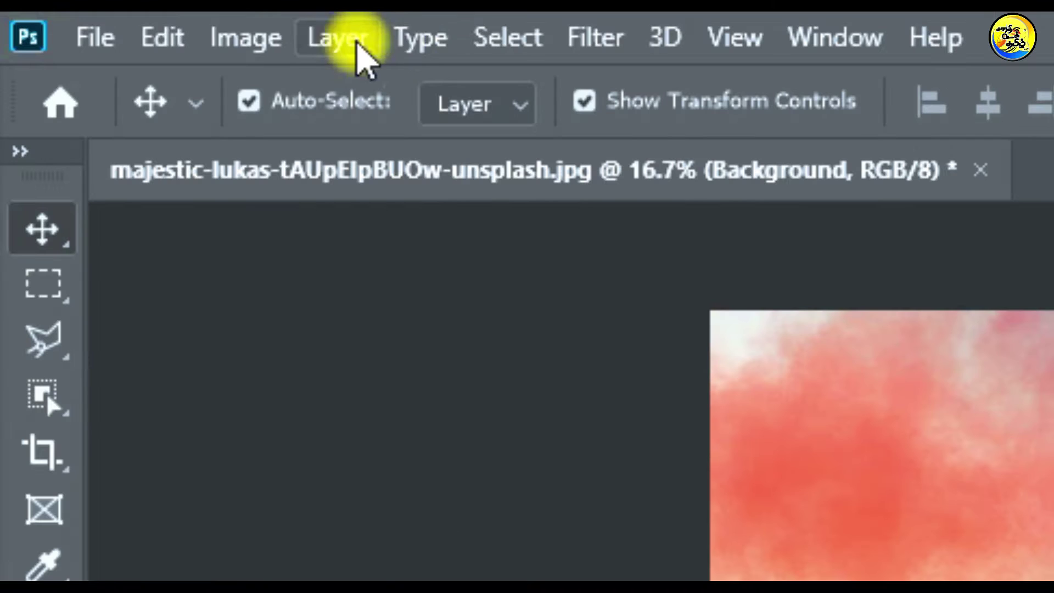
click(184, 21)
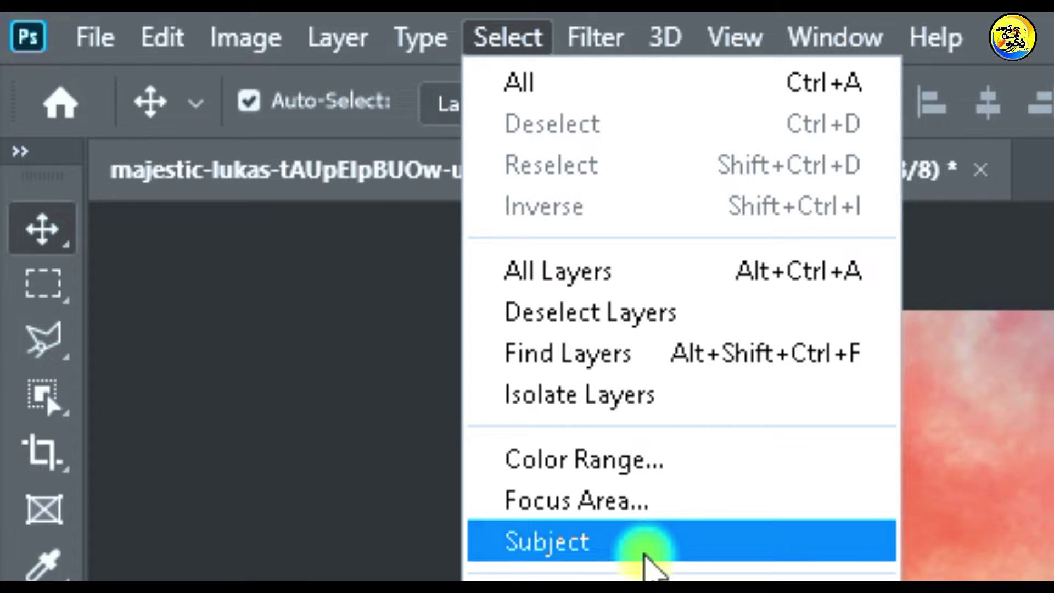
click(644, 549)
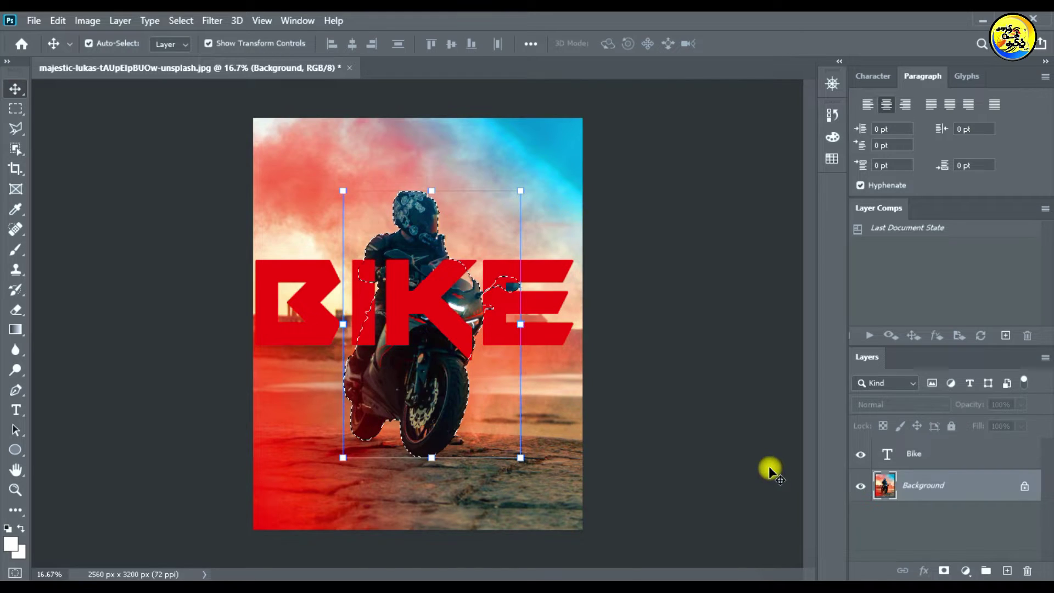
key(ctrl)
key(ctrl+j)
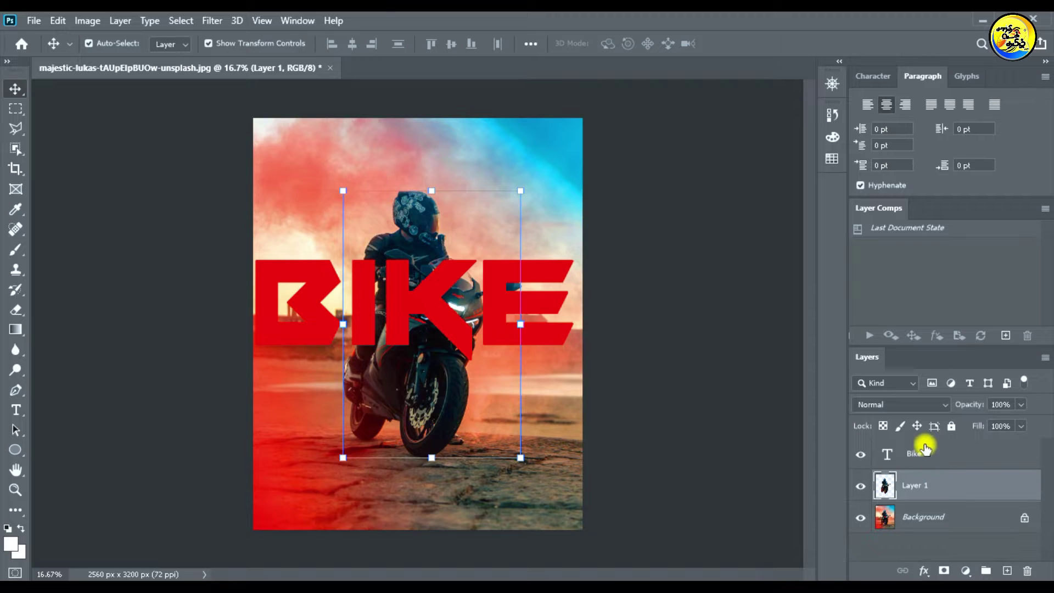
drag(920, 454, 928, 503)
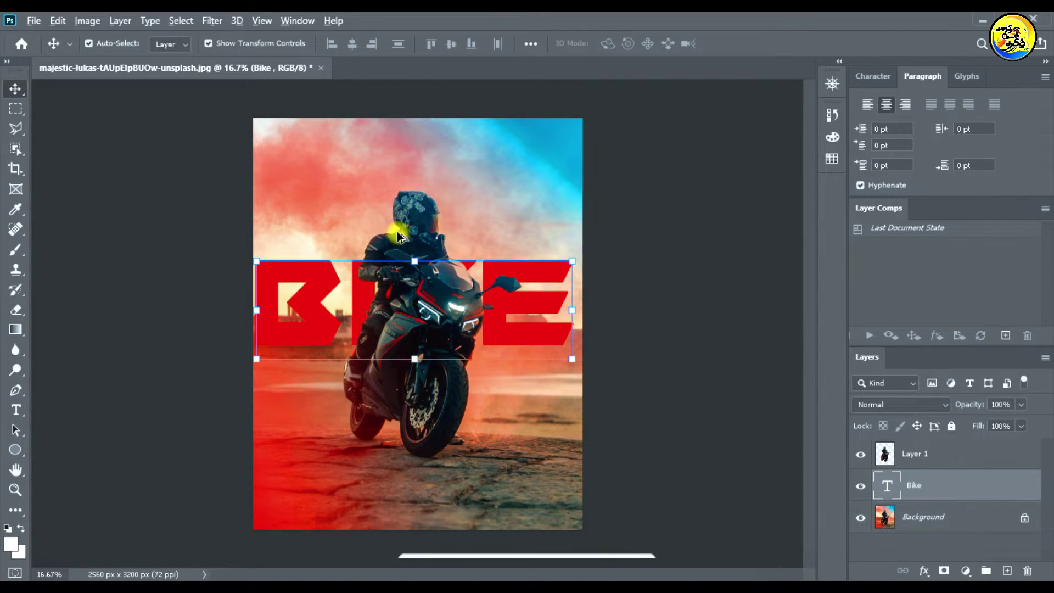
- Add a layer mask to Layer 1 and choose the Brush tool with the foreground colour 808080
scroll(407, 265, up, 2)
scroll(443, 294, up, 4)
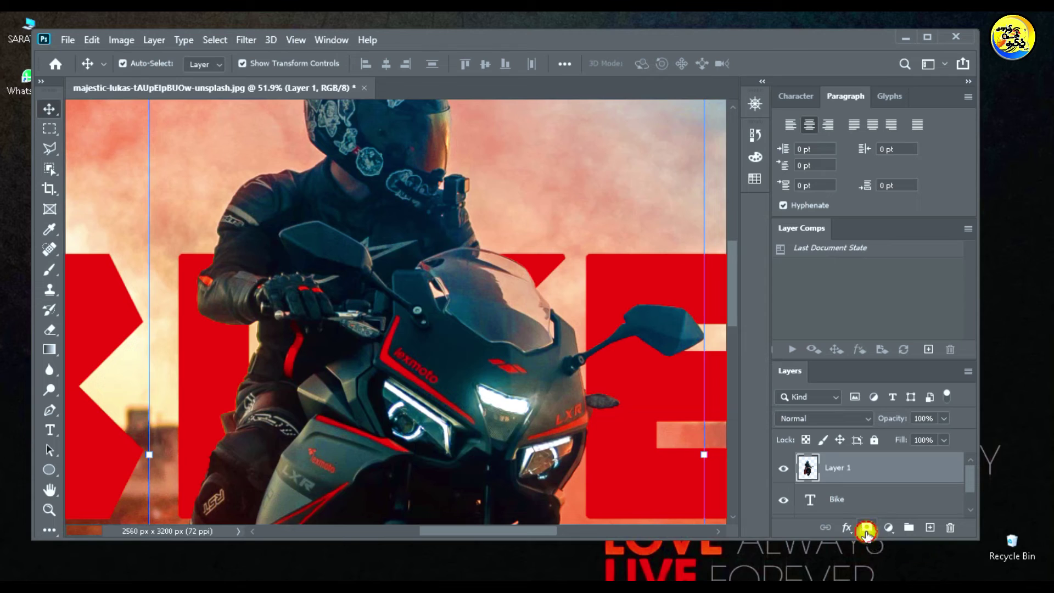
click(473, 519)
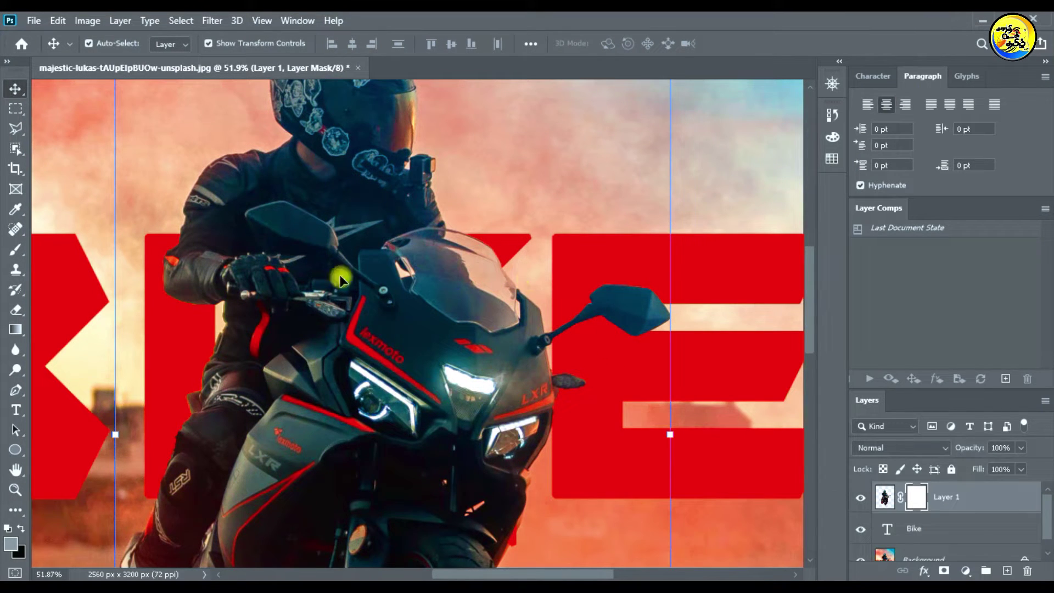
click(10, 254)
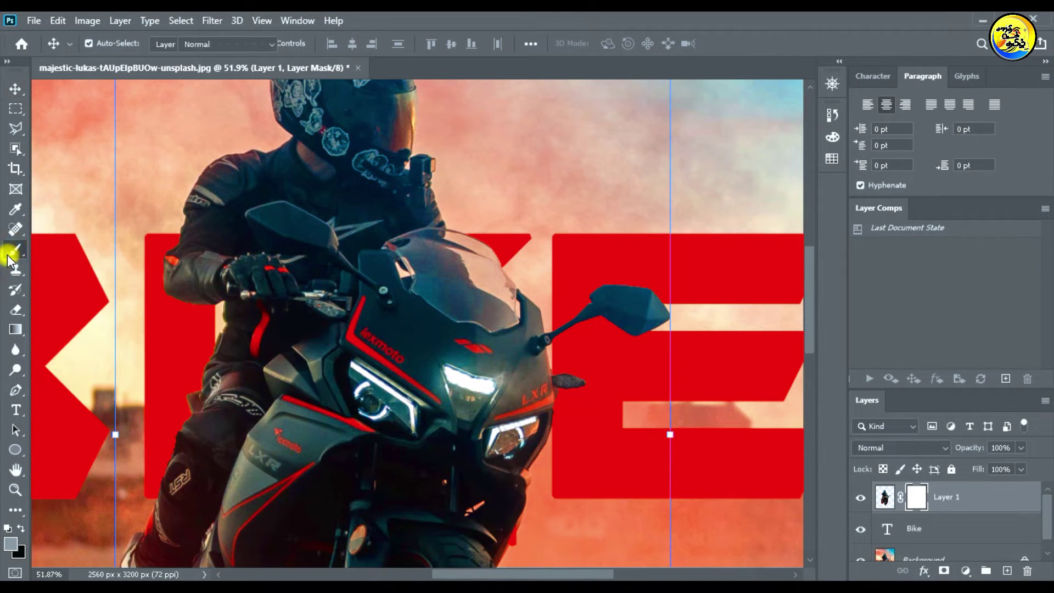
click(12, 545)
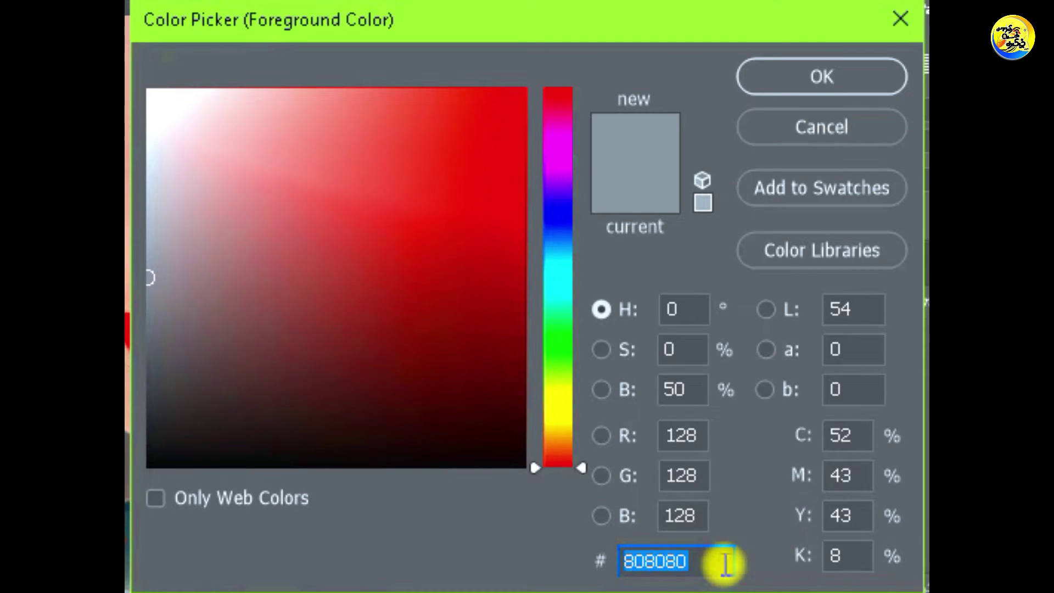
click(826, 73)
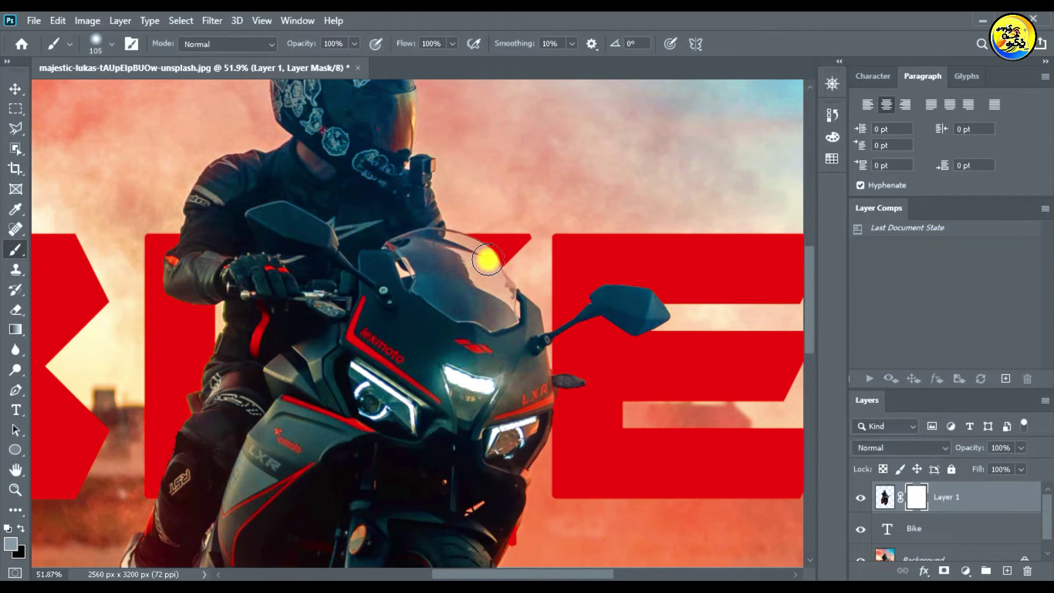
- Paint grey on Layer 1's mask over the motorcycle's windshield so the red lettering partly shows through the glass
mouse_move(488, 259)
mouse_down()
mouse_move(478, 273)
mouse_move(478, 236)
mouse_move(479, 264)
mouse_up()
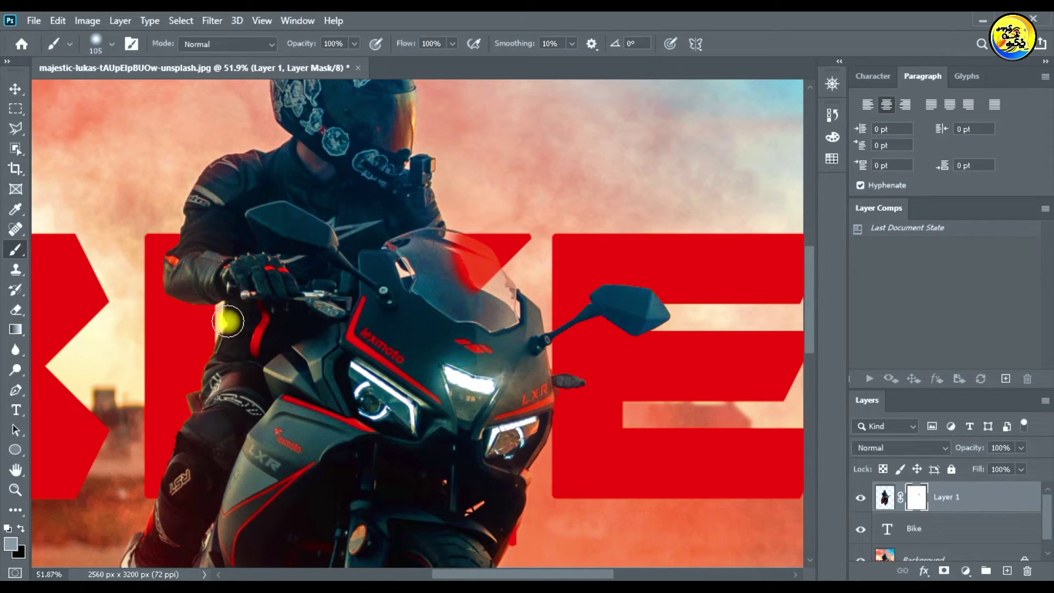
mouse_move(466, 277)
mouse_down()
mouse_move(481, 266)
mouse_move(507, 276)
mouse_up()
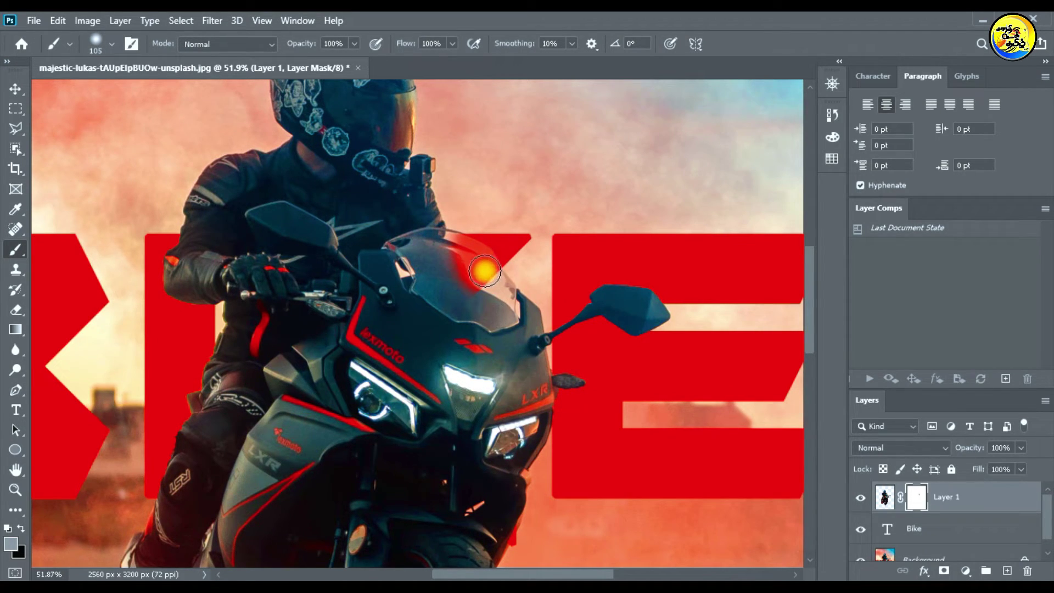
scroll(490, 265, down, 3)
scroll(490, 265, down, 1)
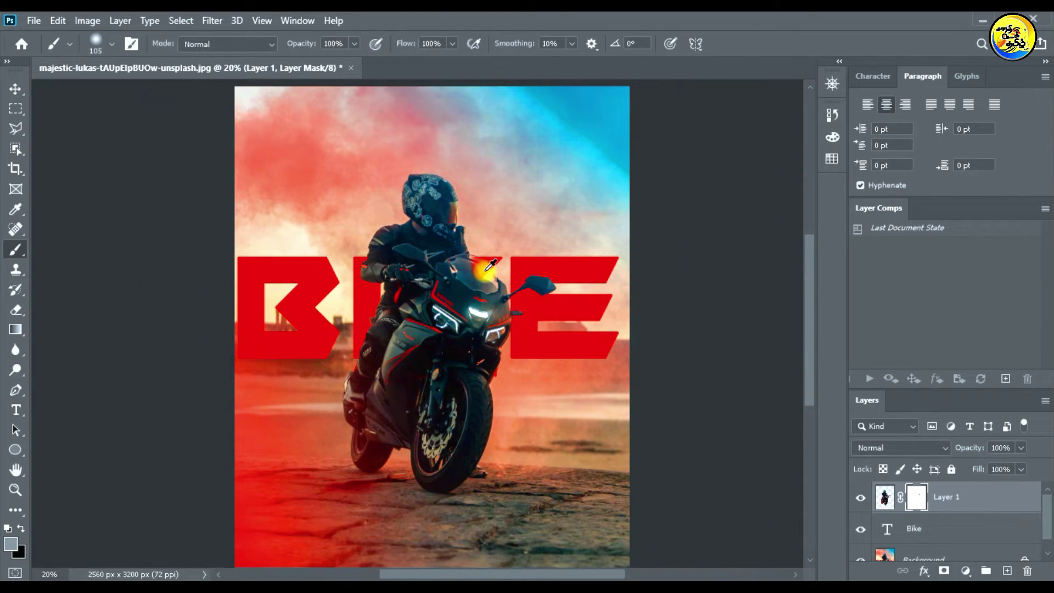